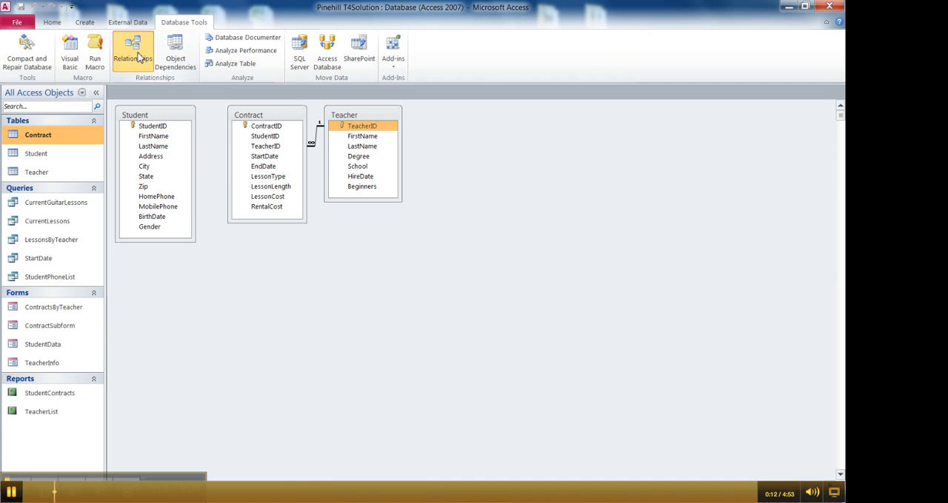
Open the Relationships layout, examine the StudentID fields in the Student and Contract tables, and close the layout
click(138, 58)
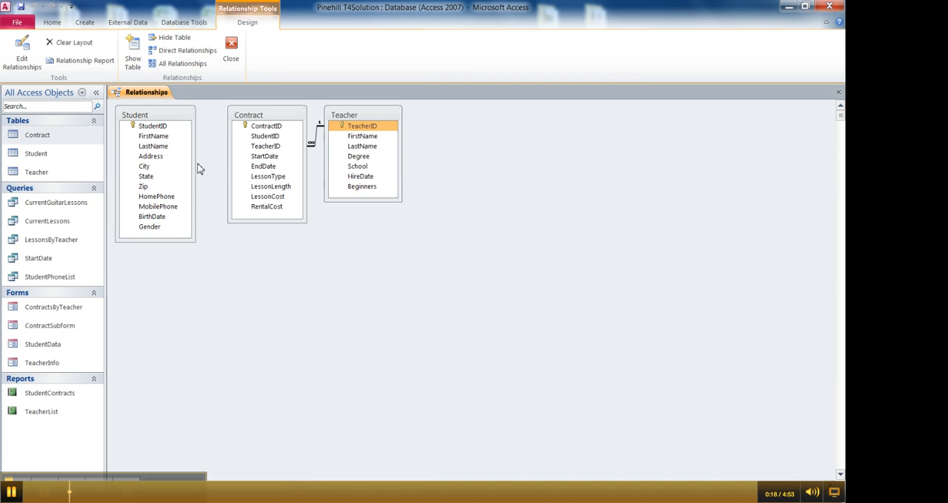
click(160, 127)
click(265, 136)
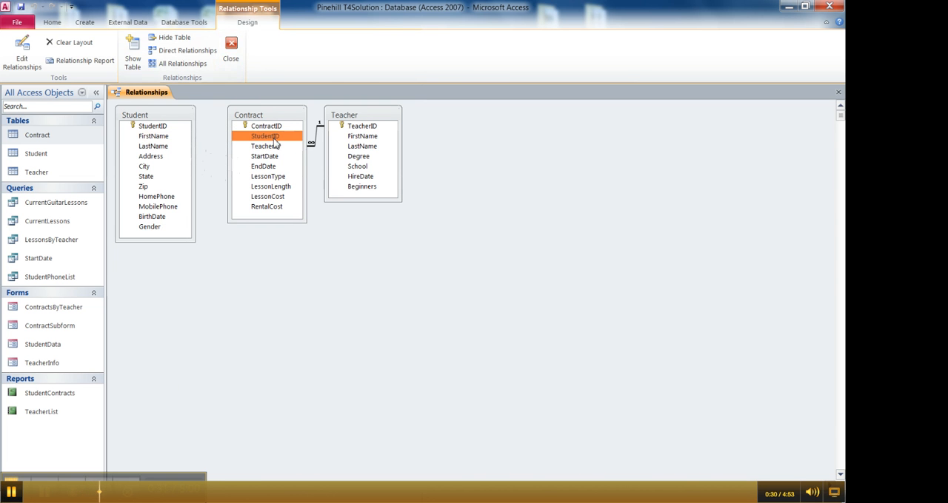
click(232, 47)
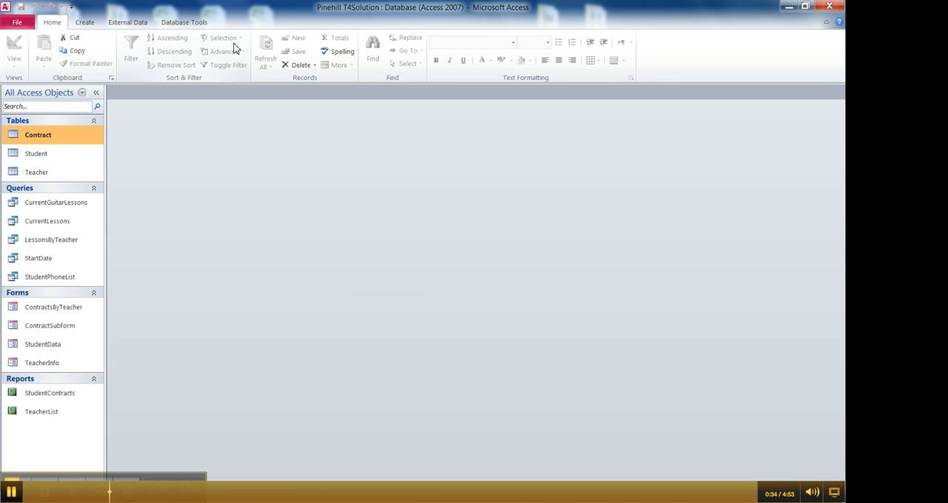
Open the Contract table in Design View and start the Lookup Wizard for the StudentID field
right_click(66, 138)
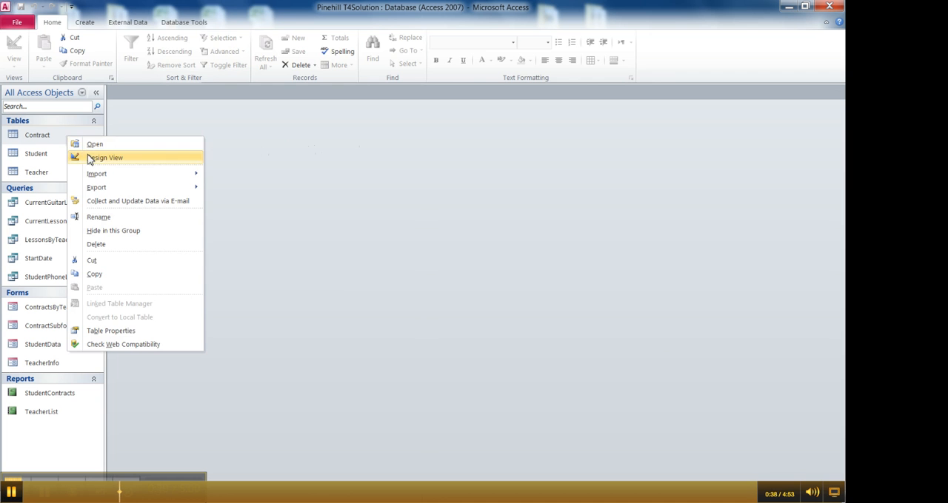
click(89, 157)
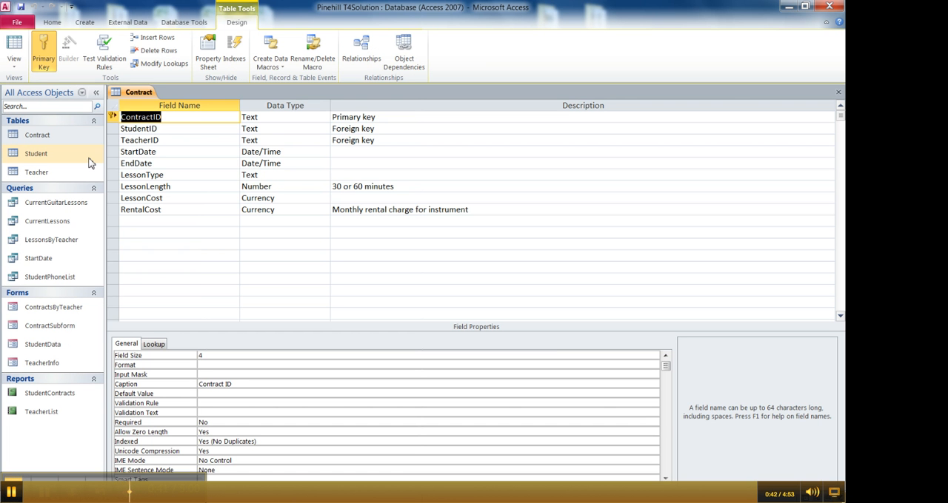
click(248, 129)
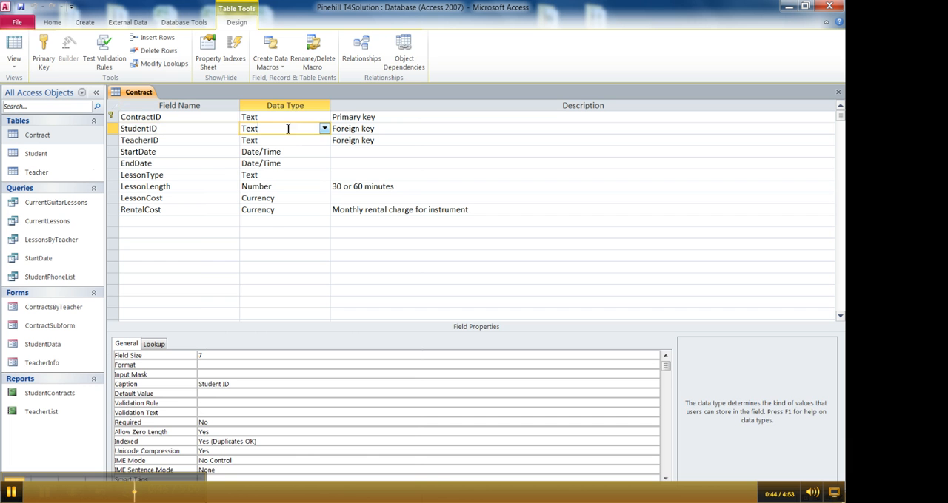
click(327, 131)
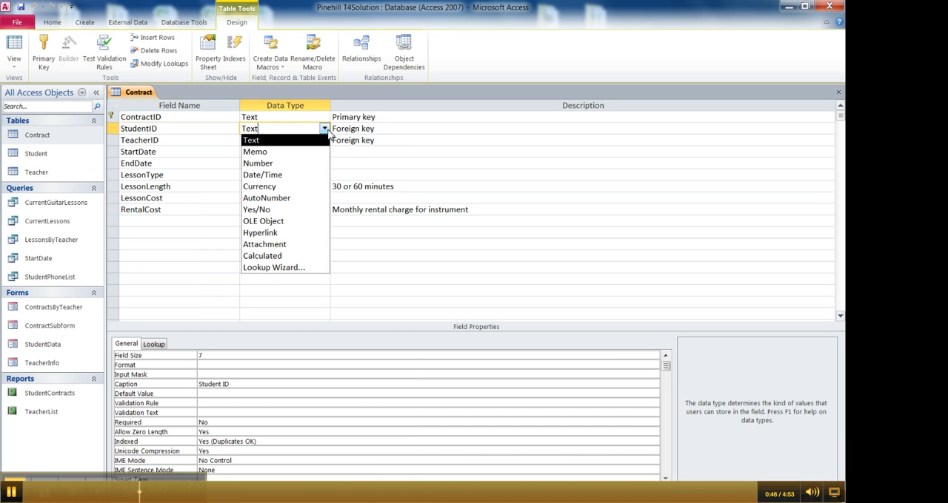
click(275, 268)
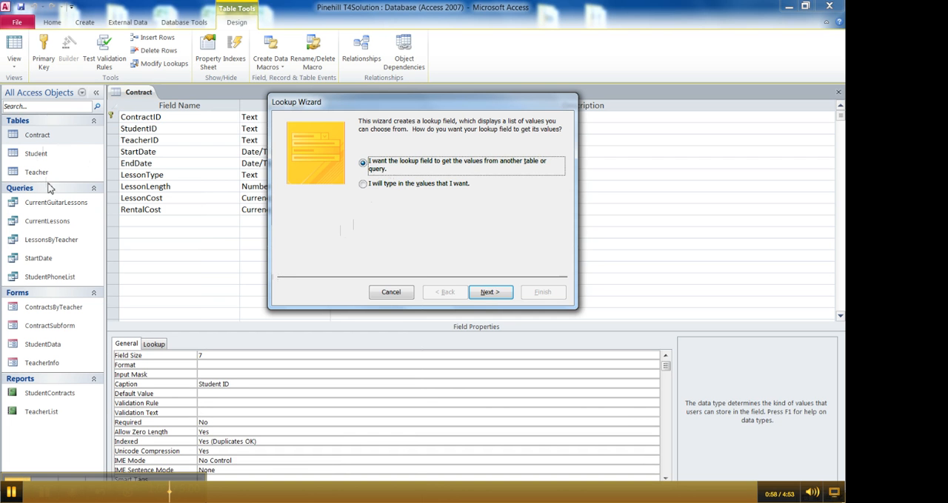
Have the lookup field get its values from another table or query, and choose the Student table as the source
click(364, 185)
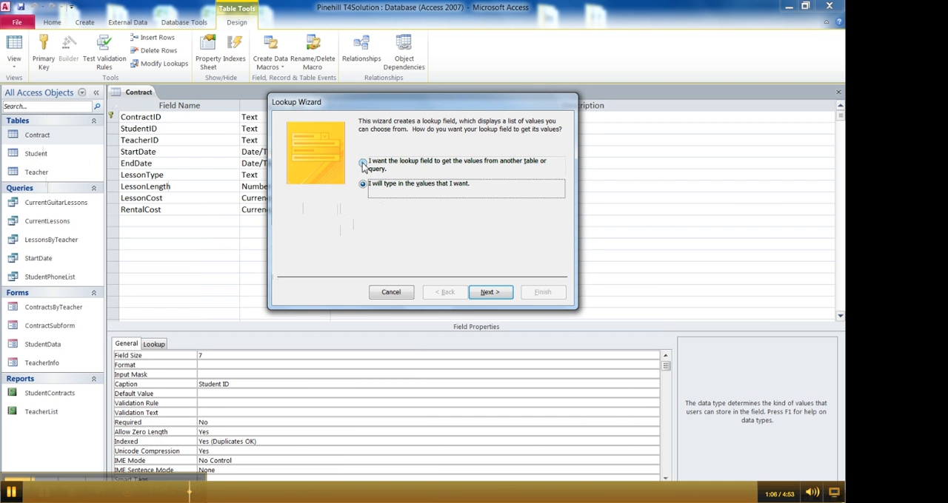
click(363, 163)
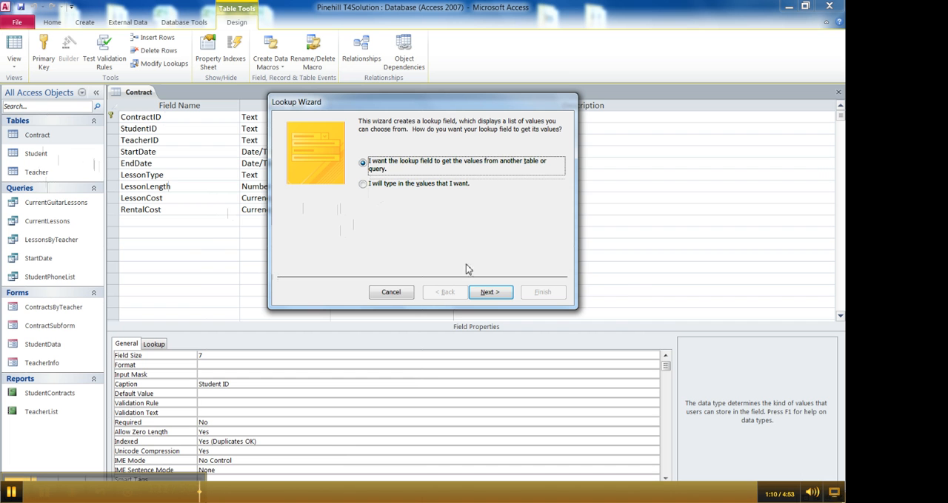
click(486, 293)
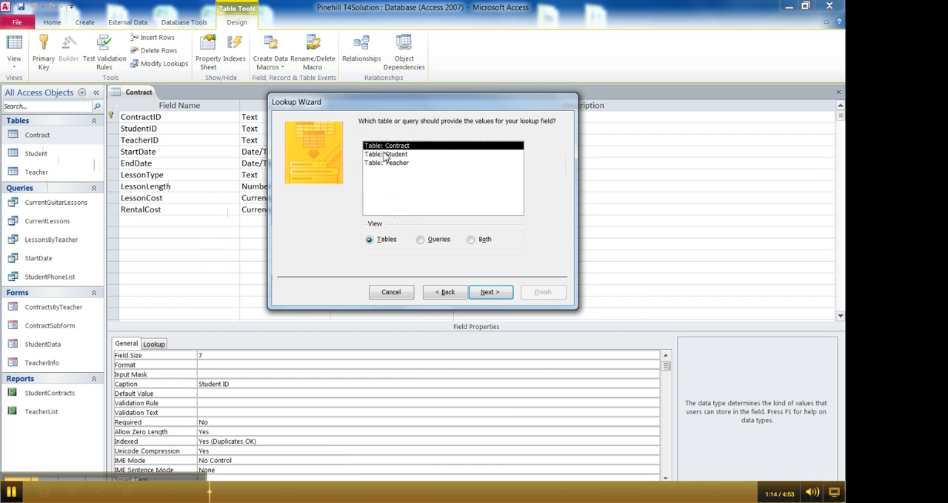
click(433, 241)
click(471, 243)
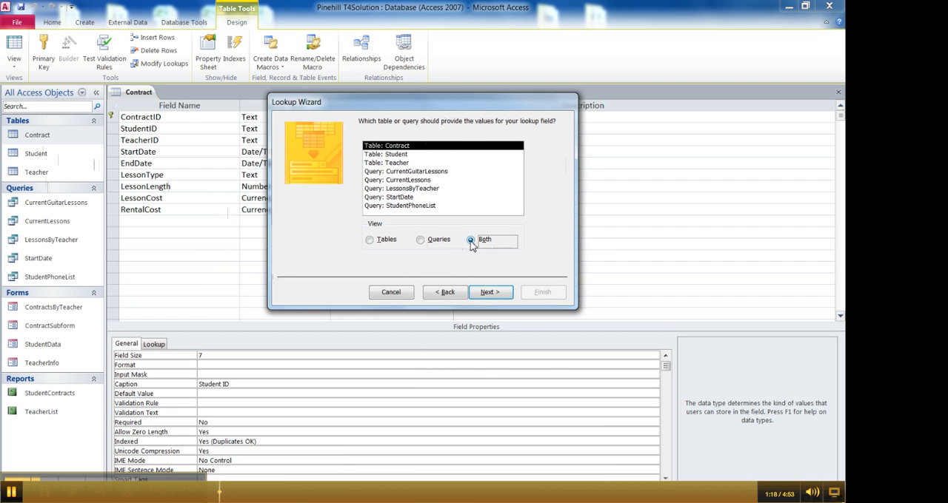
click(370, 241)
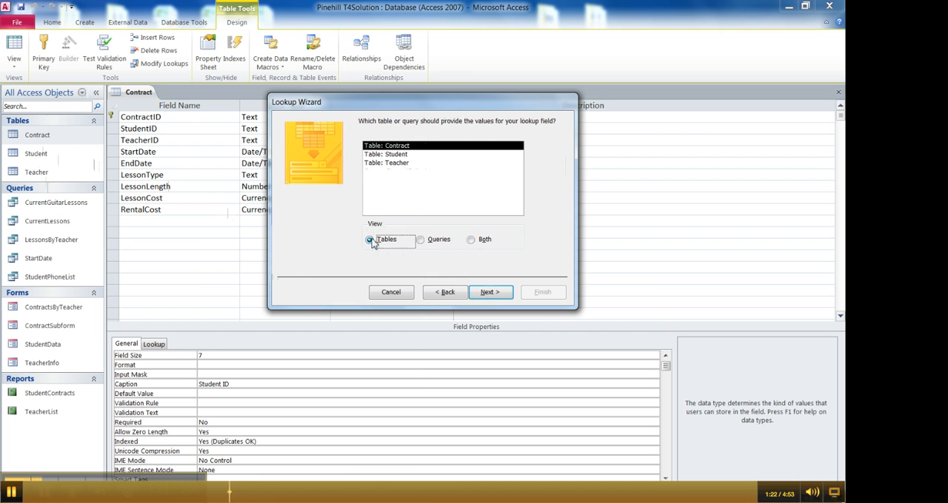
click(379, 155)
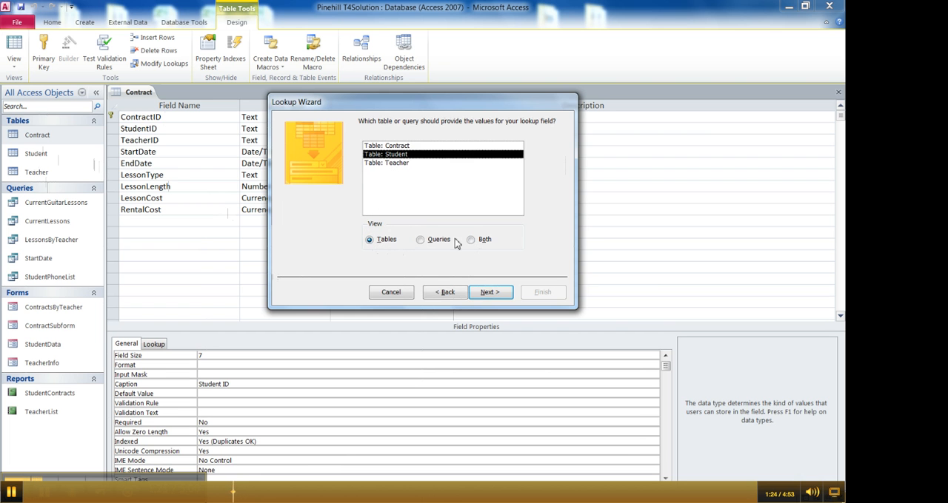
click(490, 292)
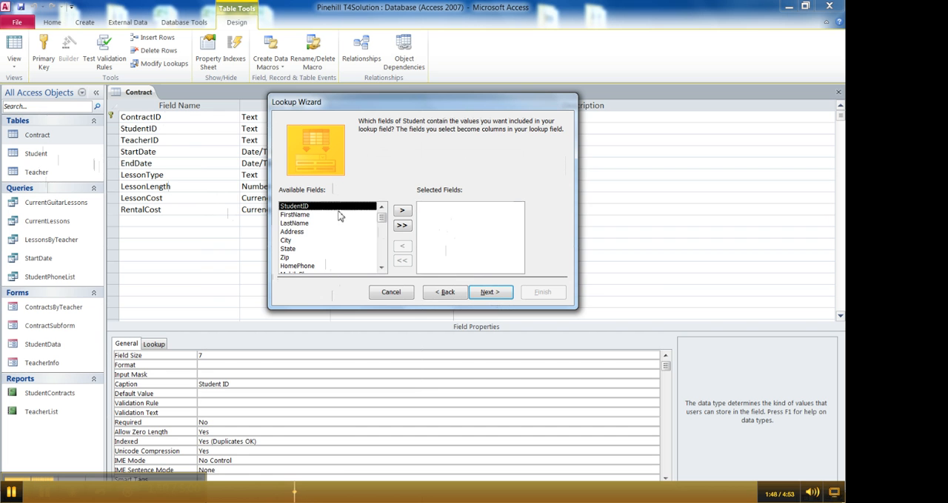
Include the Student table's LastName and FirstName fields, in that order, as the lookup columns
click(283, 224)
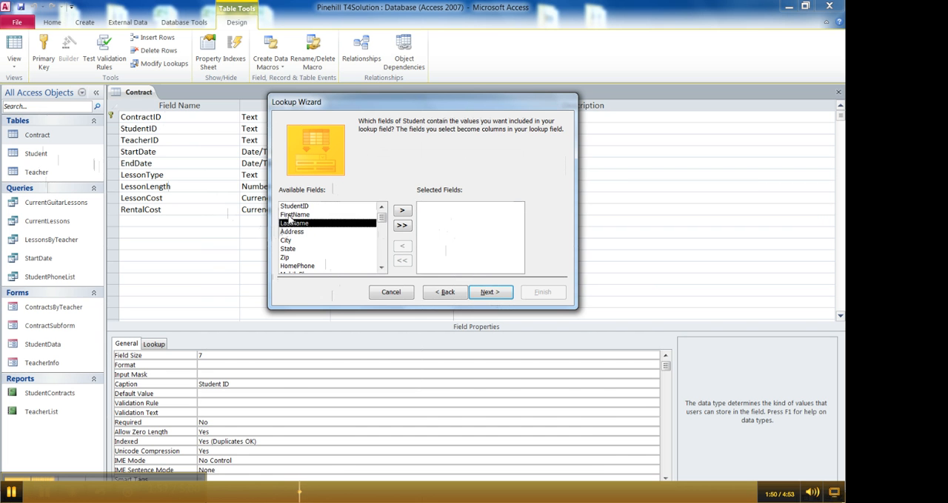
click(289, 215)
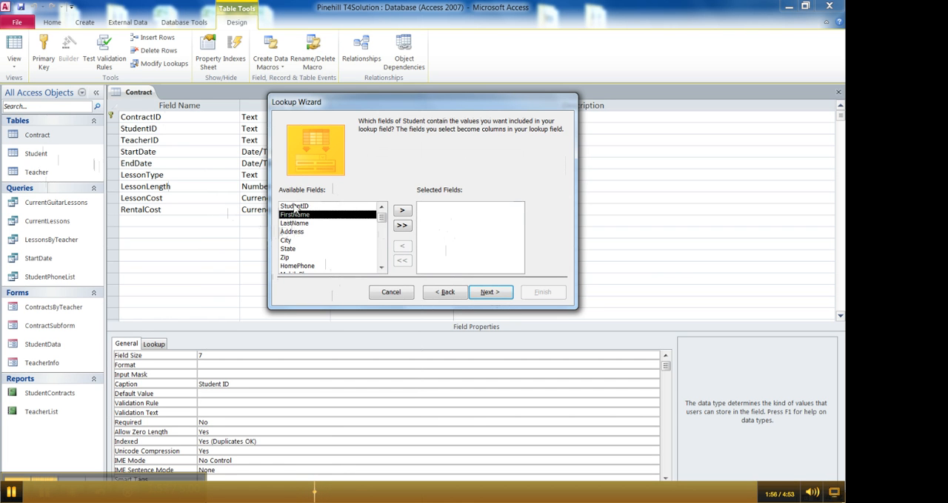
click(295, 207)
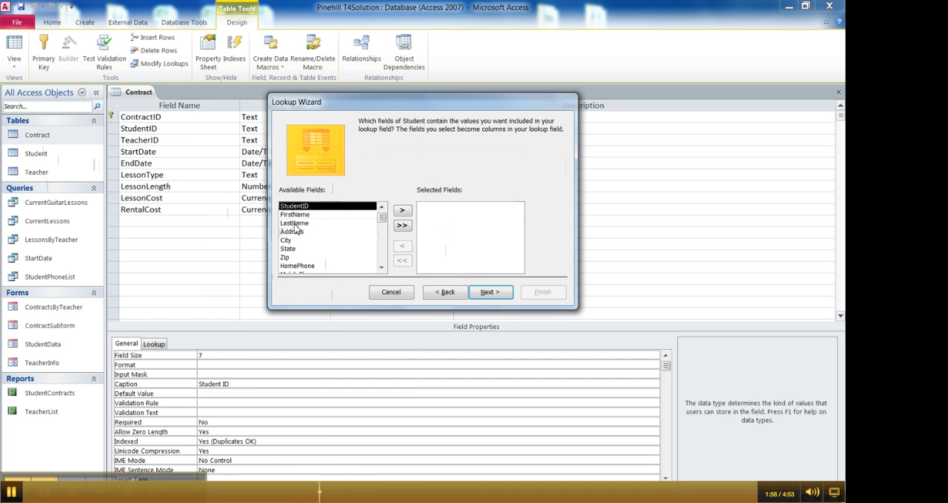
click(294, 224)
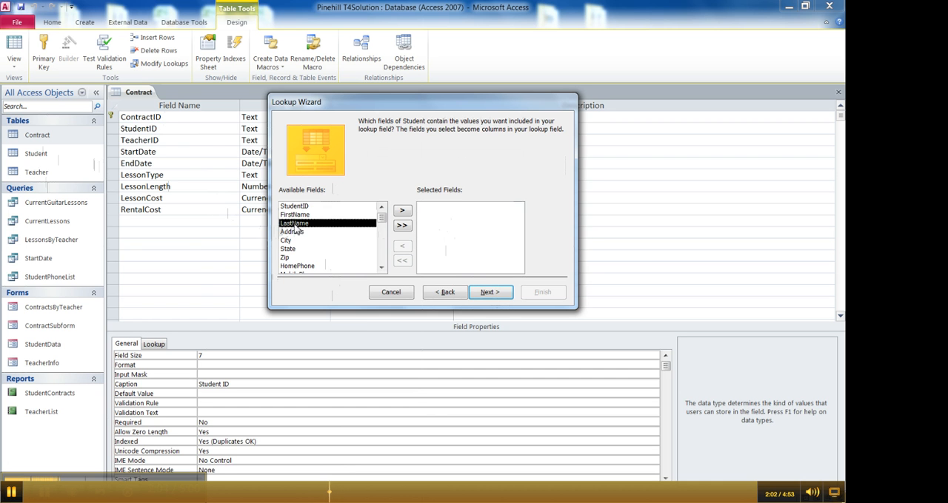
double_click(296, 225)
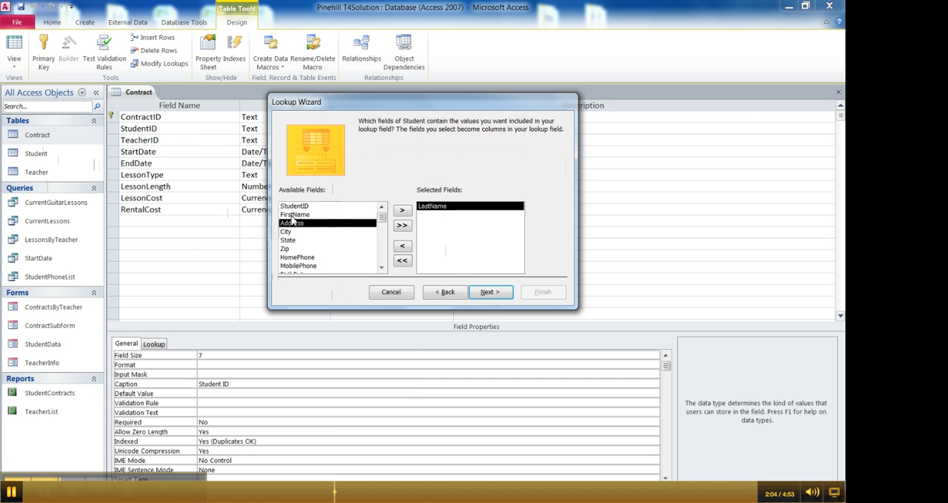
double_click(294, 215)
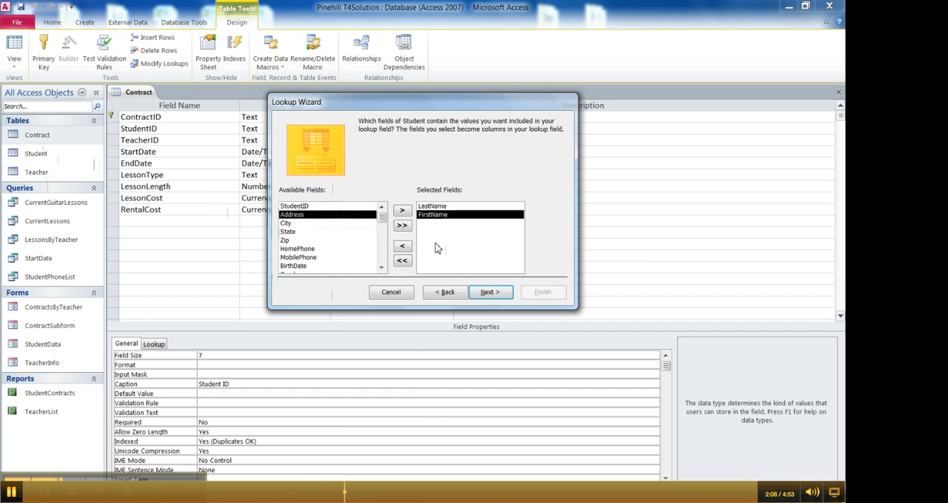
click(492, 293)
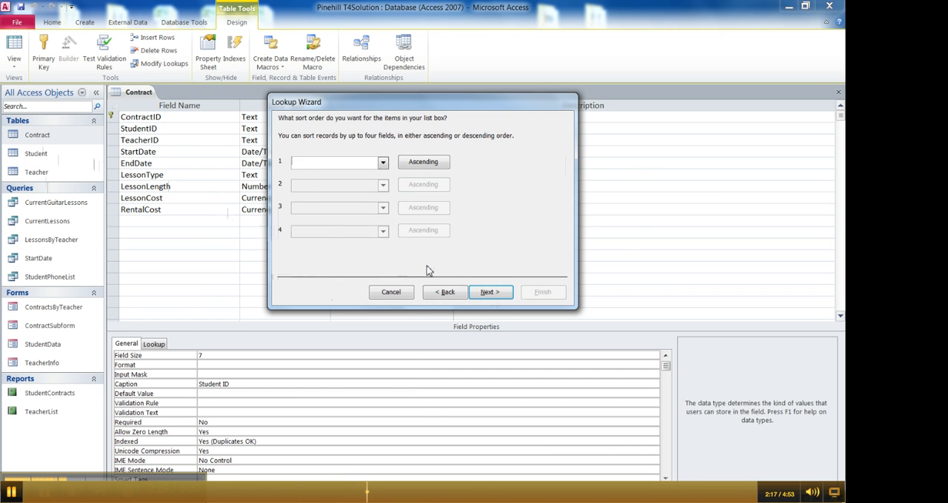
Sort the lookup list by LastName and then by FirstName, both in ascending order
click(383, 162)
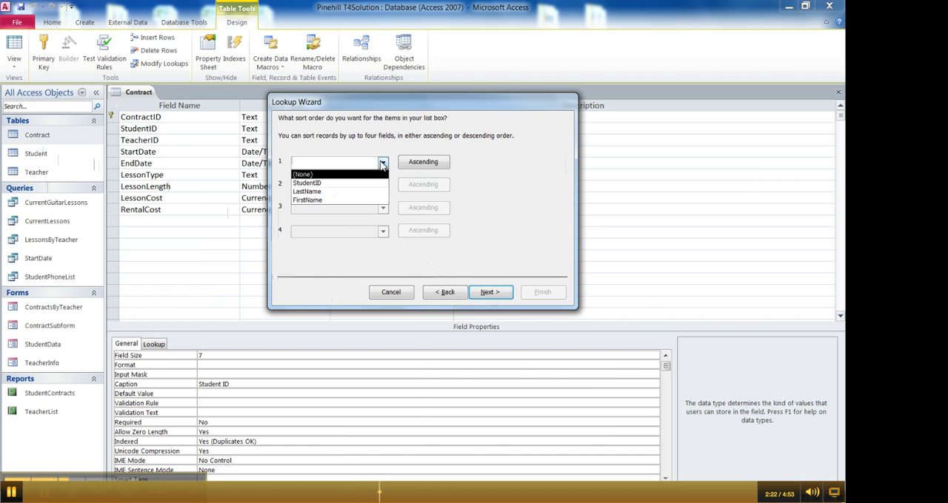
click(383, 163)
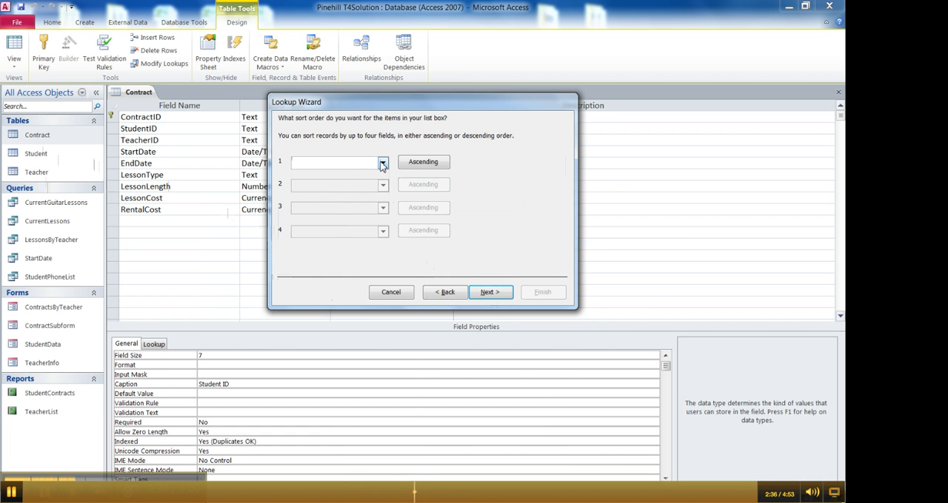
click(382, 163)
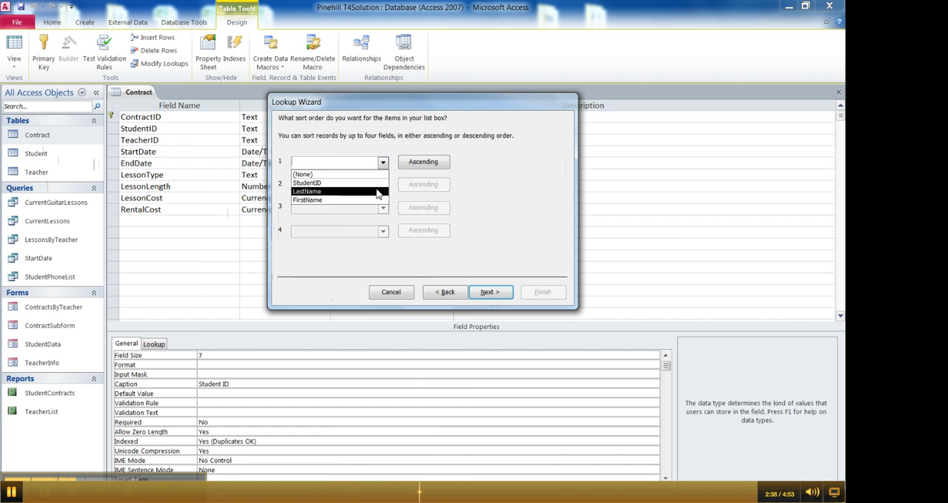
click(377, 192)
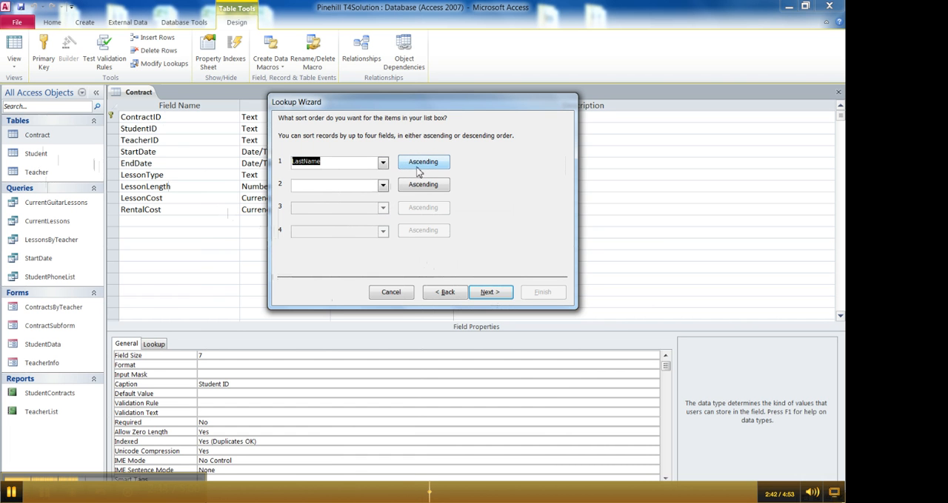
click(421, 164)
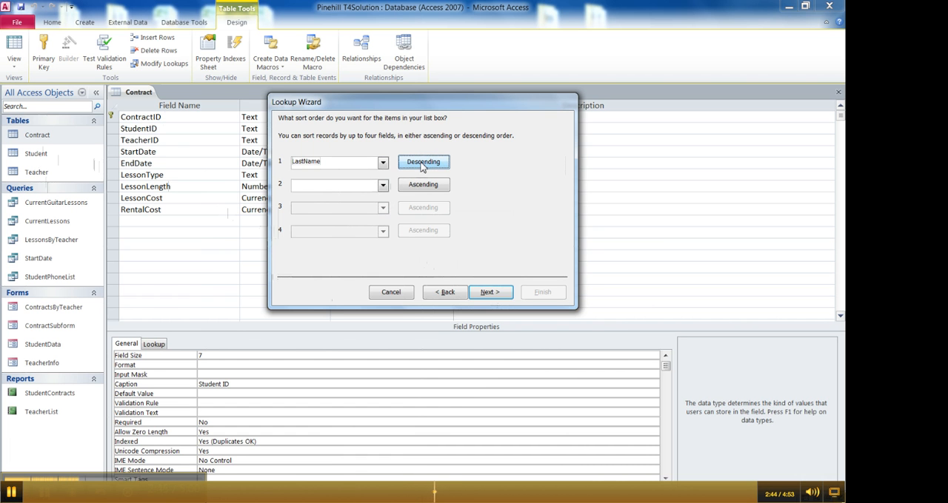
click(423, 165)
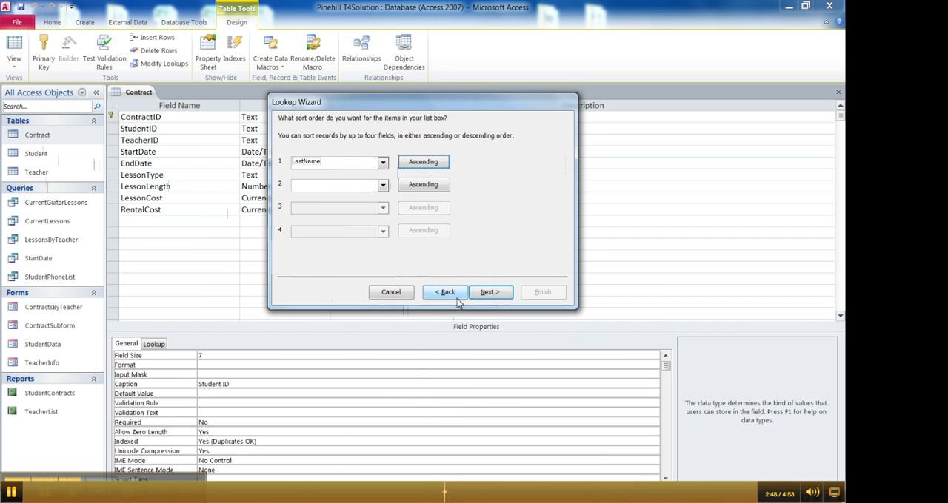
click(382, 185)
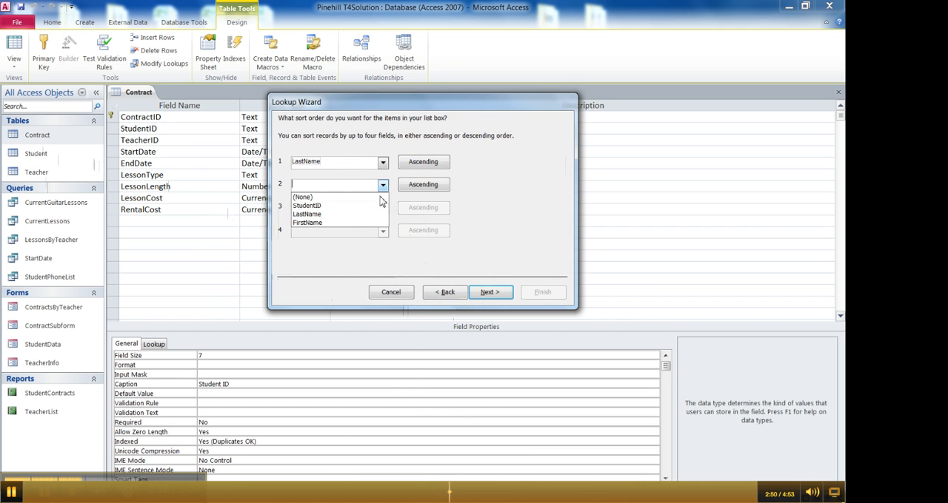
click(376, 223)
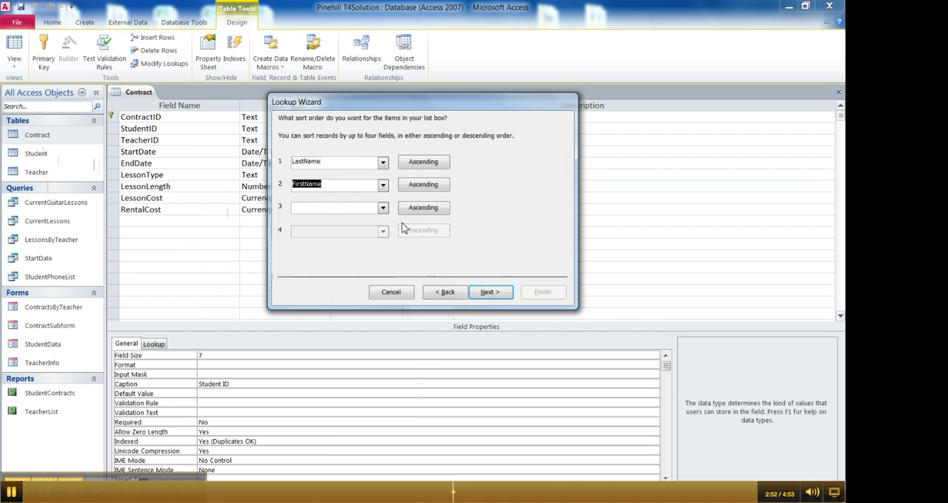
click(499, 291)
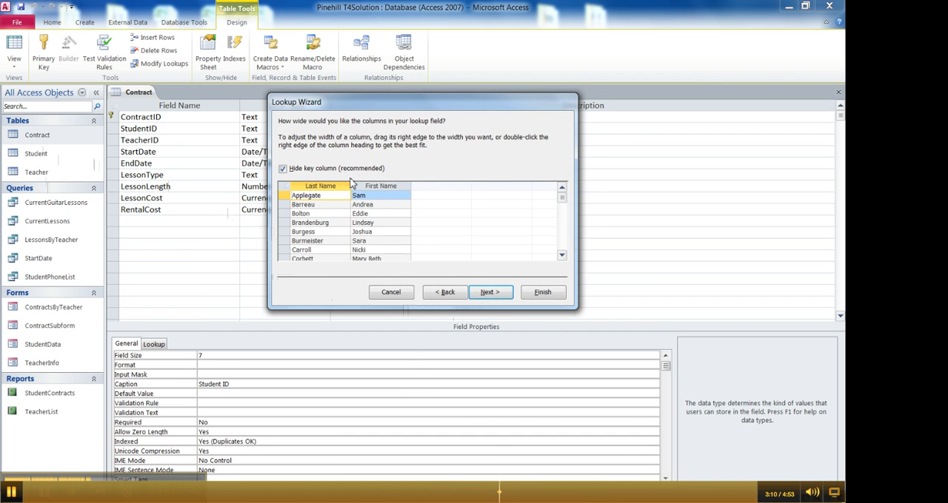
Unhide the key column in the lookup list and check the Student ID, Last Name and First Name columns
click(282, 170)
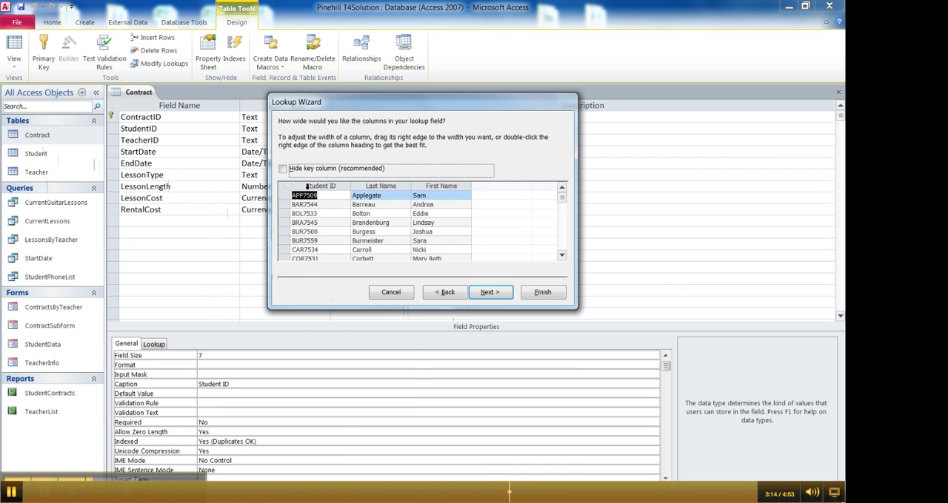
click(307, 187)
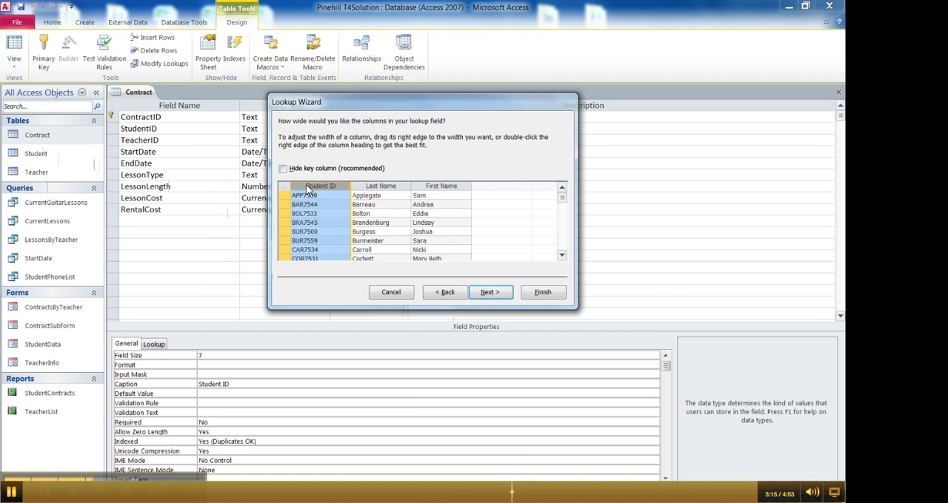
click(373, 187)
click(419, 187)
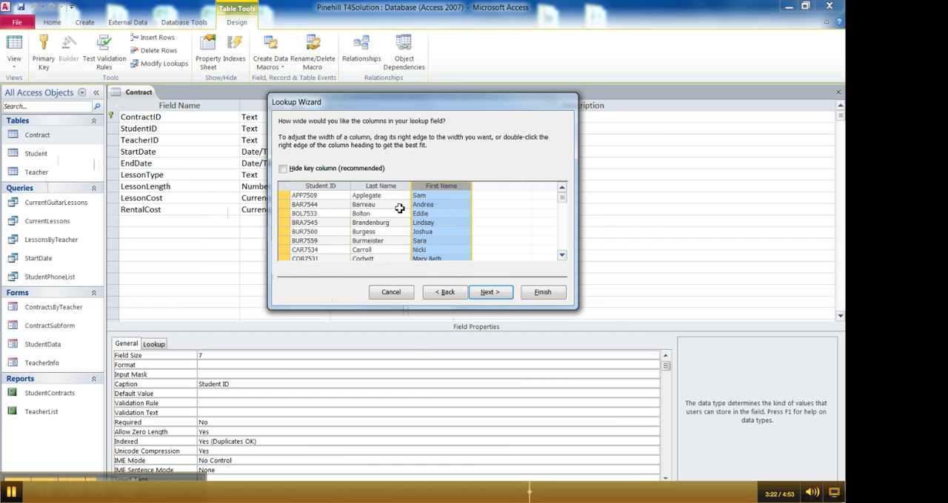
double_click(321, 195)
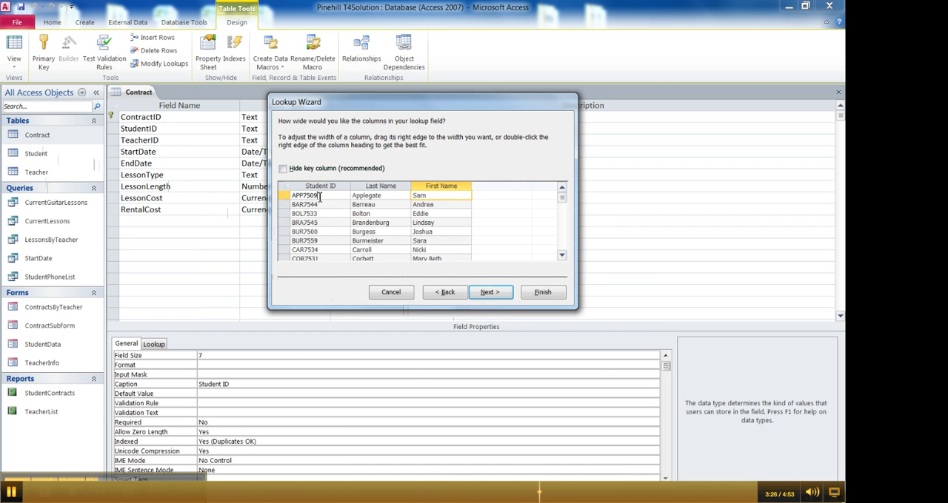
Narrow the Student ID, Last Name and First Name columns of the lookup list to fit their contents and accept the widths
drag(350, 186, 340, 188)
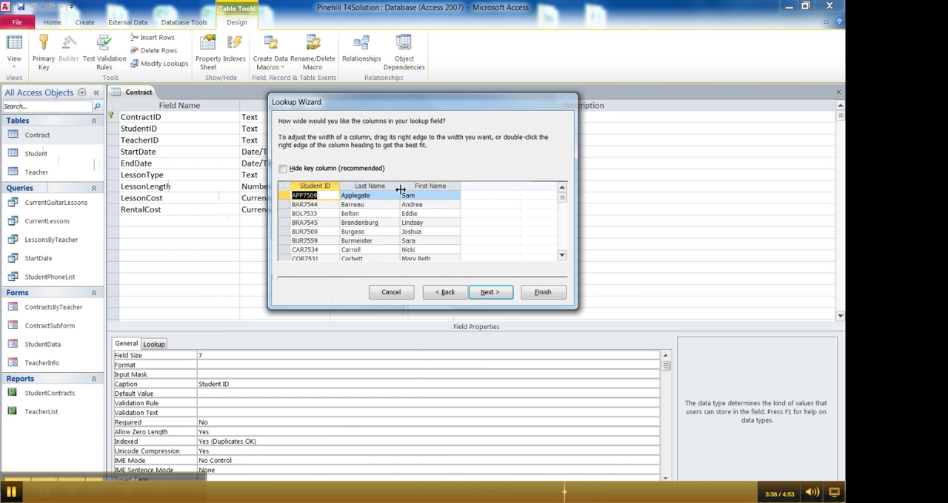
mouse_move(400, 189)
mouse_down()
mouse_move(382, 188)
mouse_move(391, 187)
mouse_up()
drag(452, 187, 444, 186)
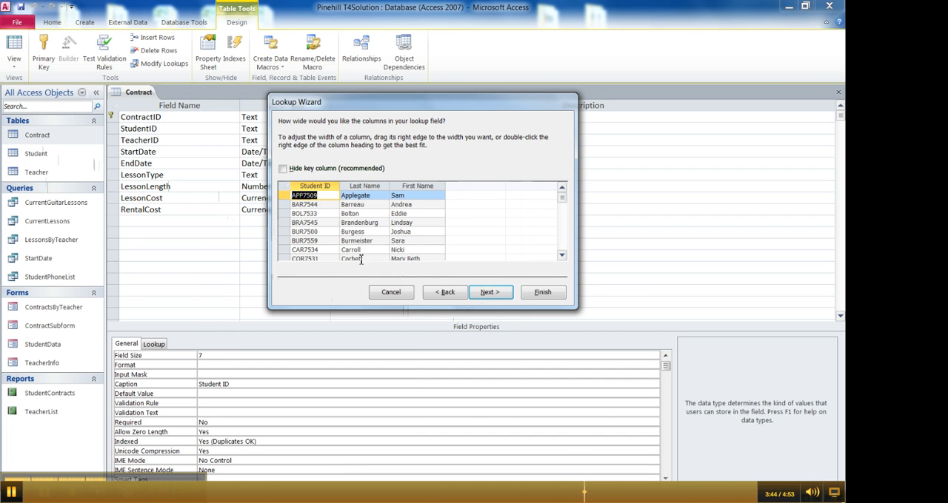
click(490, 293)
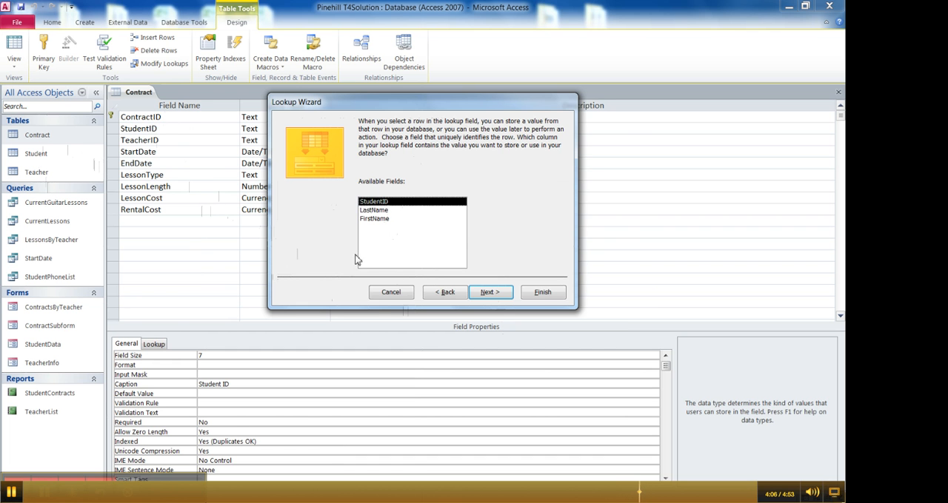
Store the StudentID value under the StudentID label with data integrity enabled and Restrict Delete, and finish the lookup field, saving the table
click(488, 293)
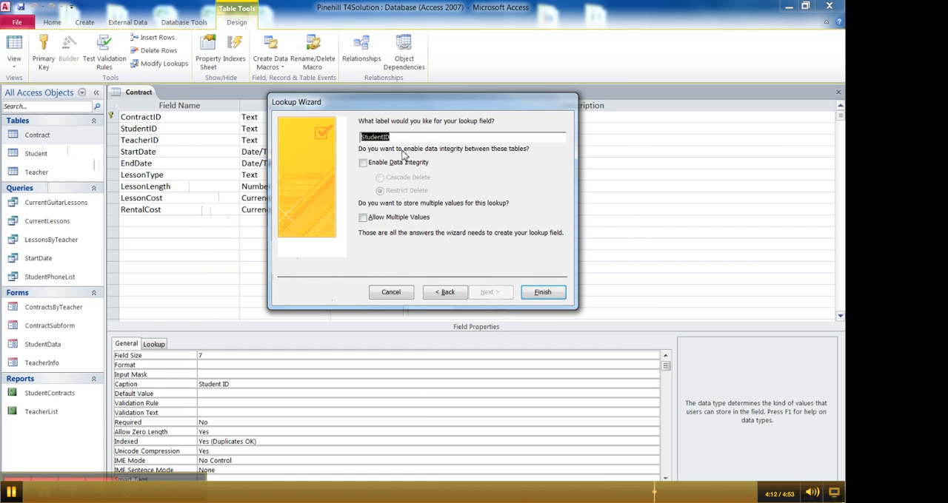
click(362, 164)
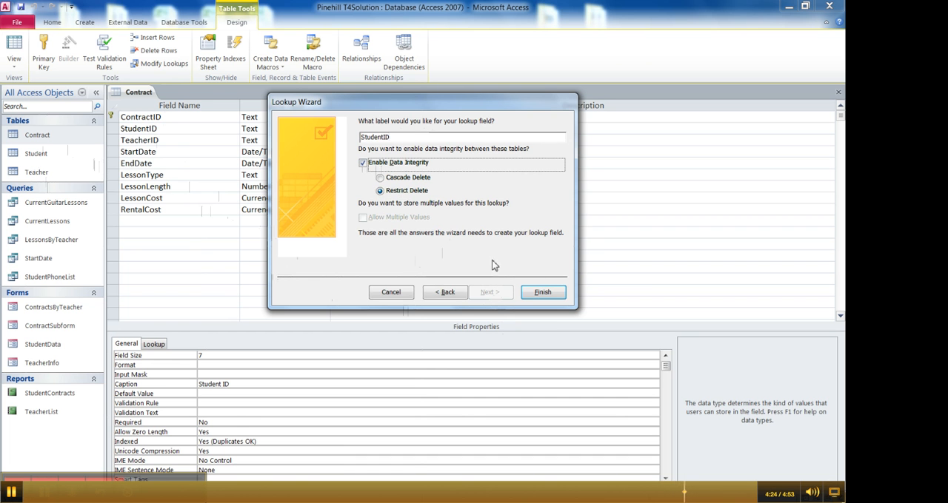
click(549, 294)
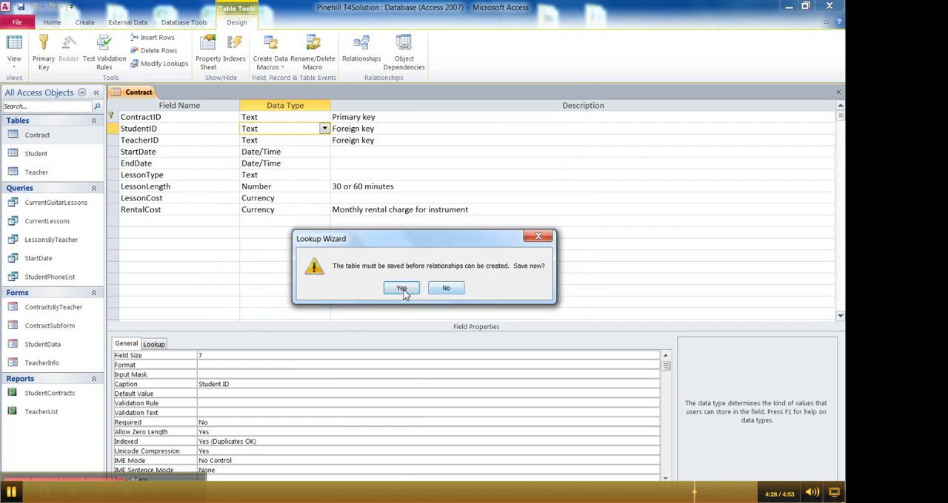
click(403, 290)
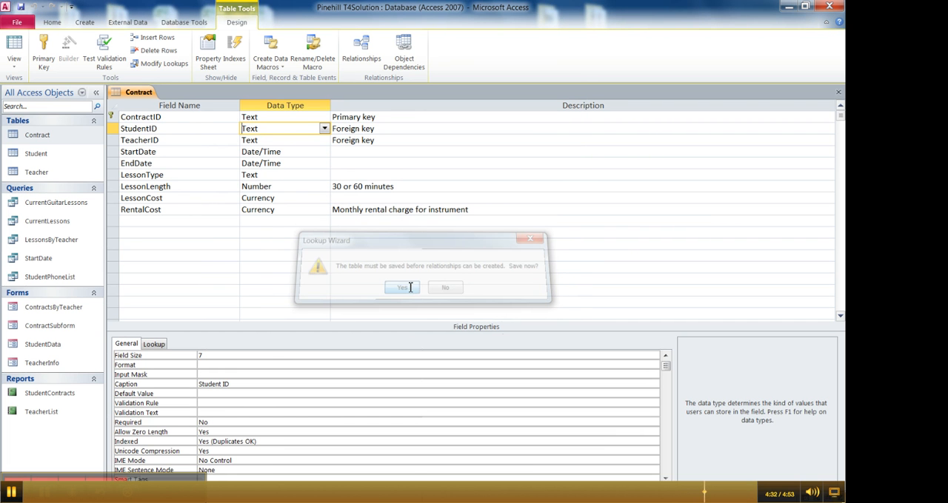
View the Contract table in Datasheet view and check the Student ID lookup list on the fourth record without changing its value
click(13, 46)
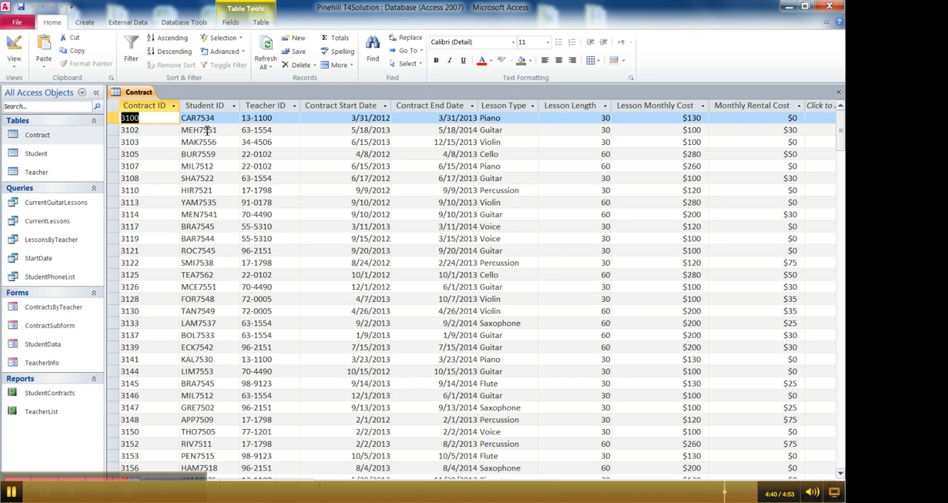
click(233, 154)
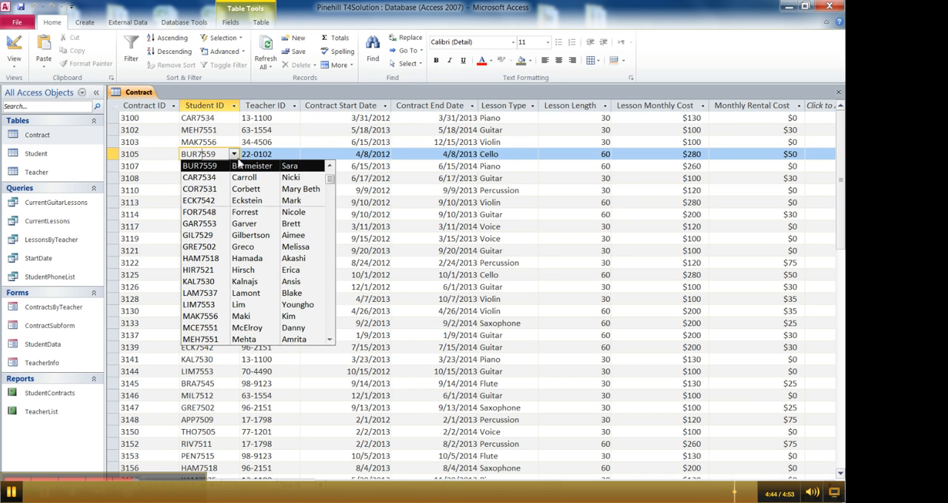
click(235, 157)
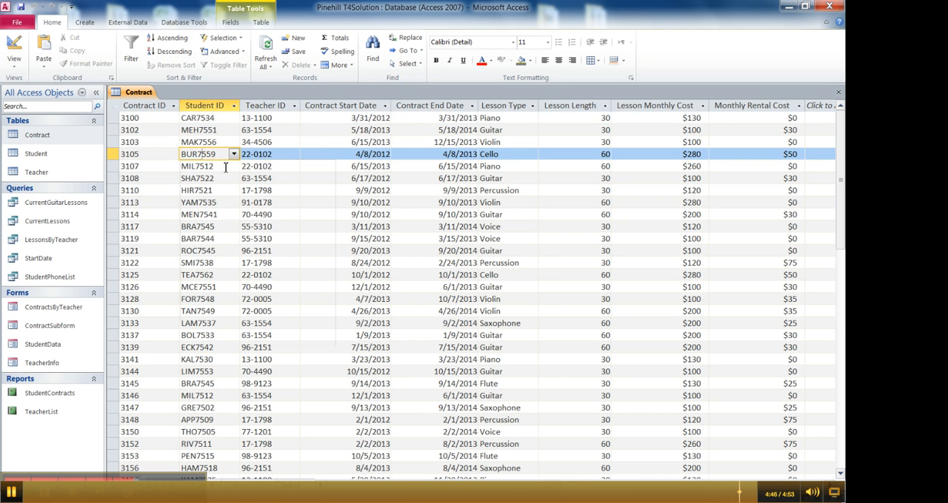
click(225, 167)
double_click(224, 166)
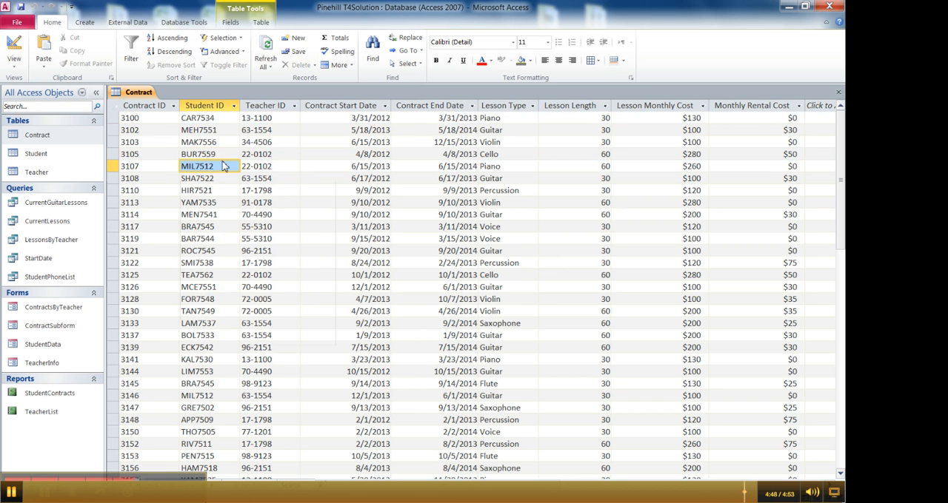